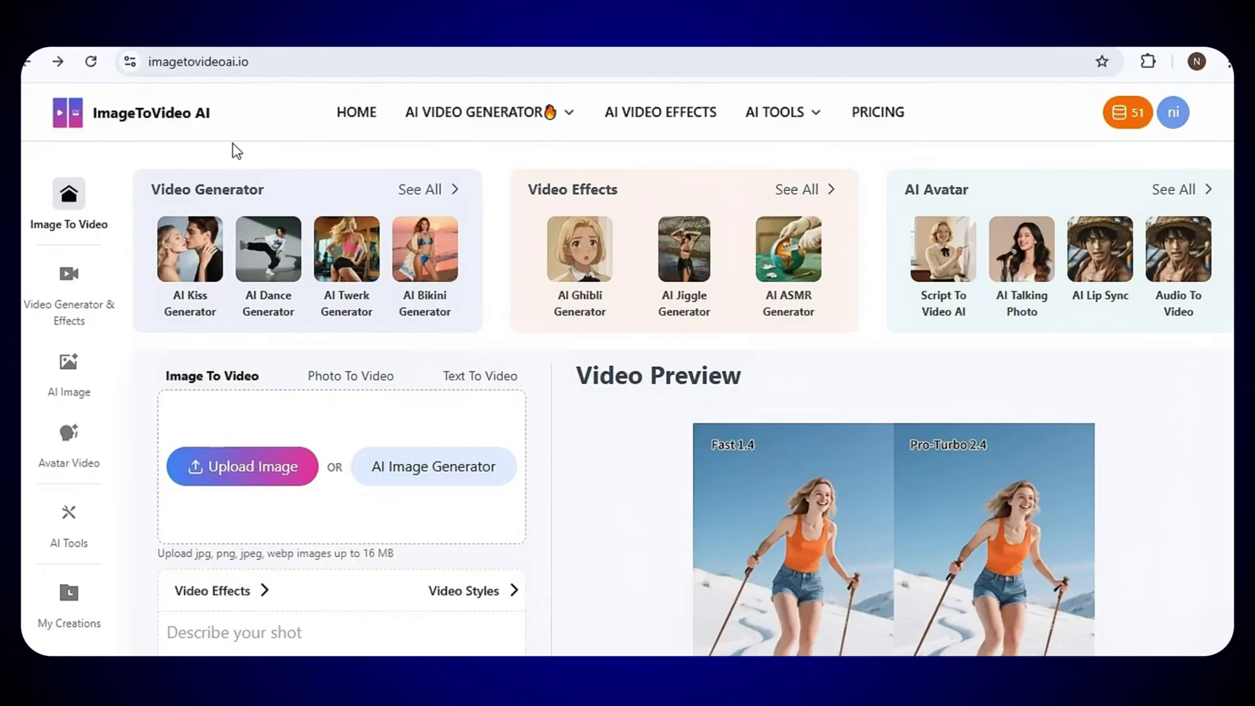
left_click(569, 113)
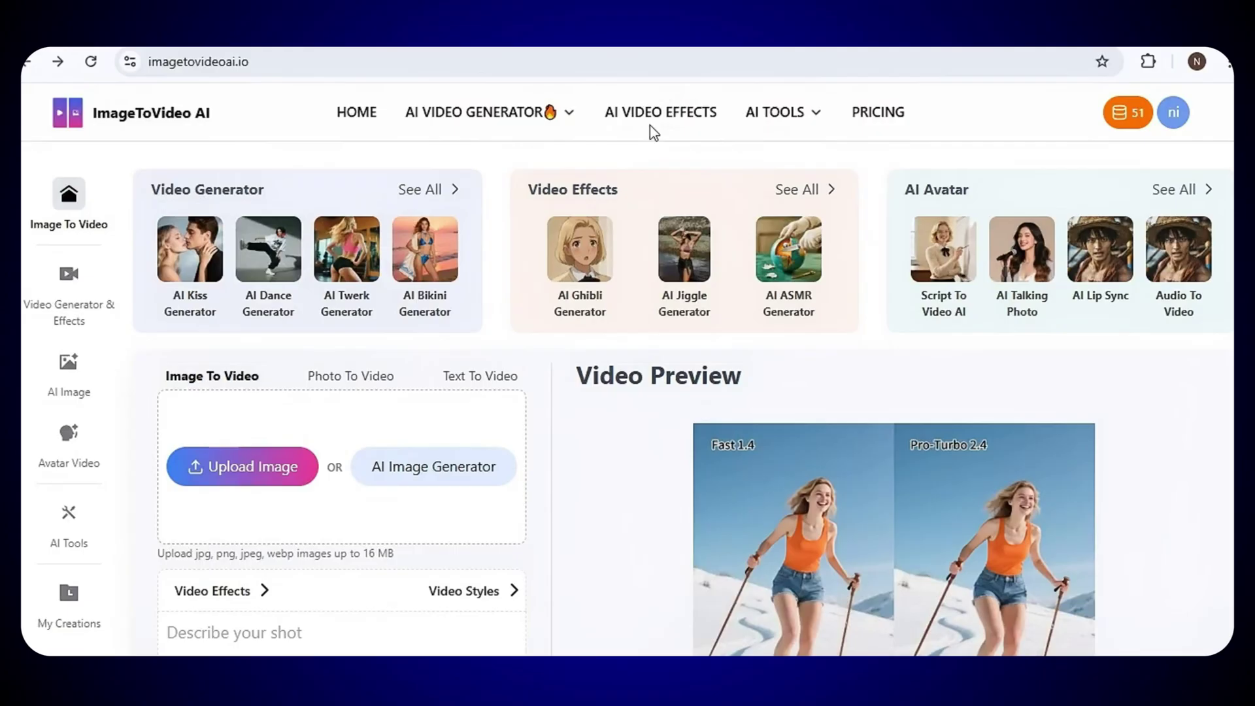
mouse_move(790, 127)
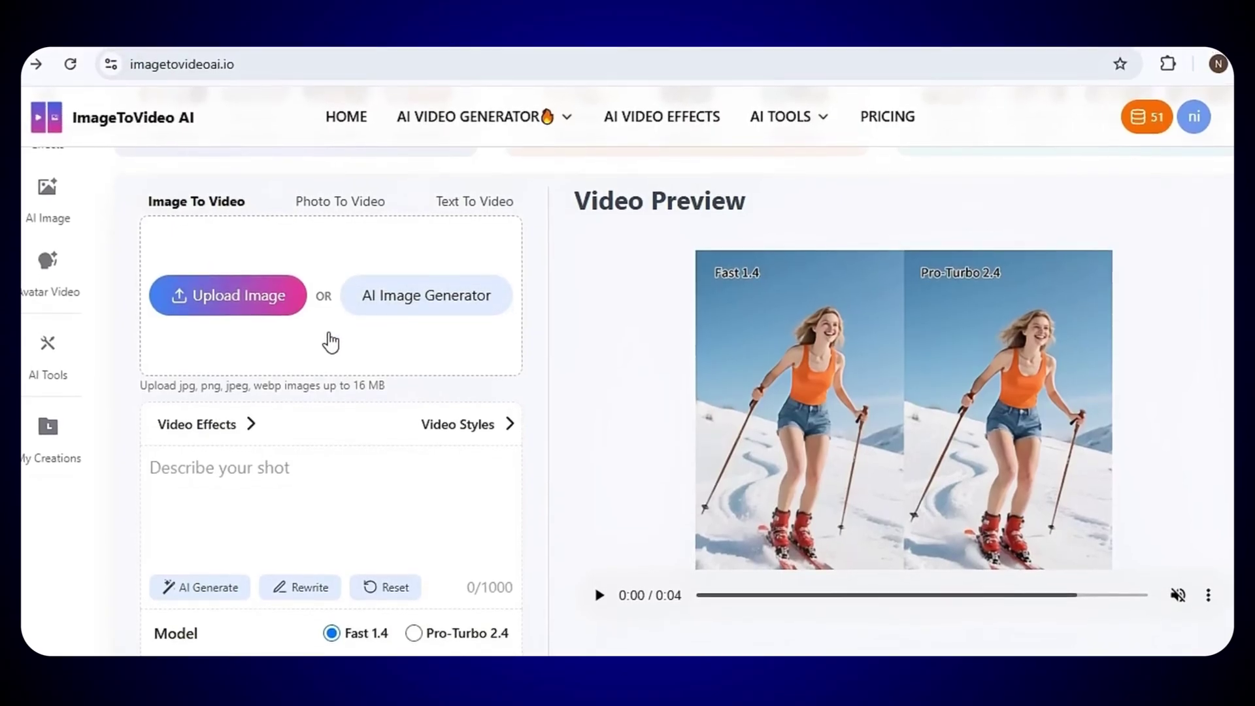
- Upload the beach photo named 1 as the source image
left_click(264, 309)
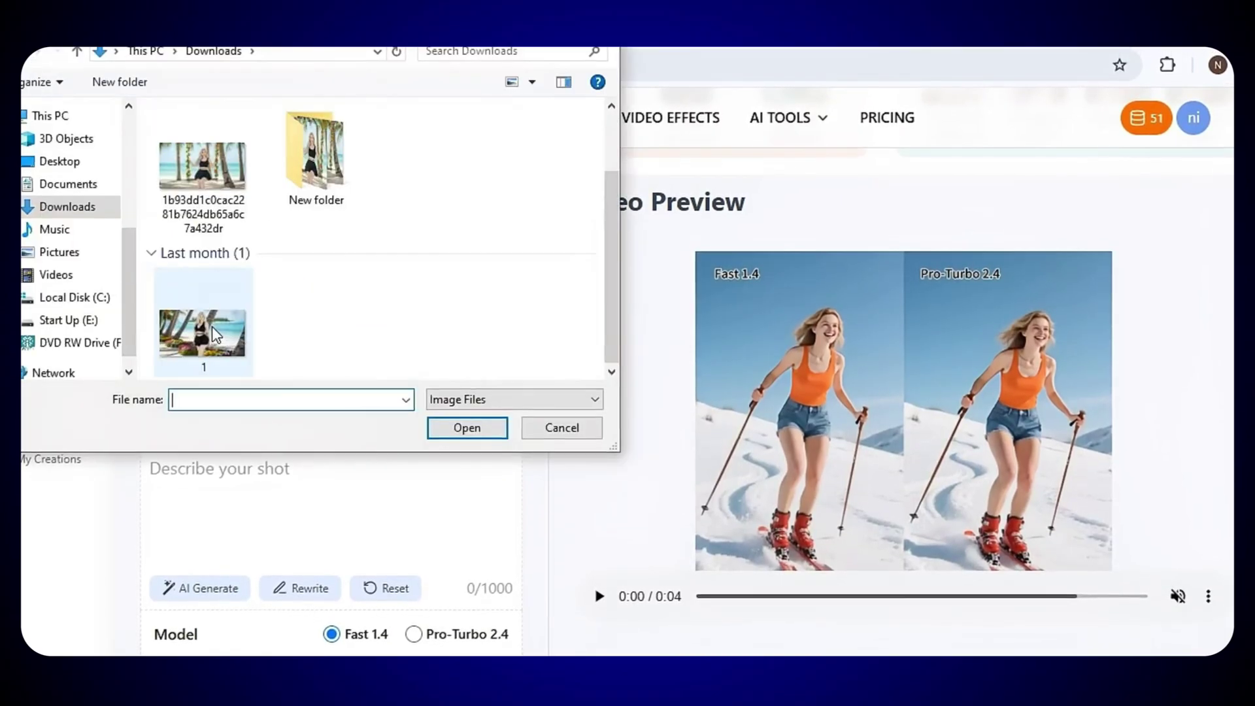
left_click(211, 327)
left_click(488, 429)
scroll(386, 436, "down", 2)
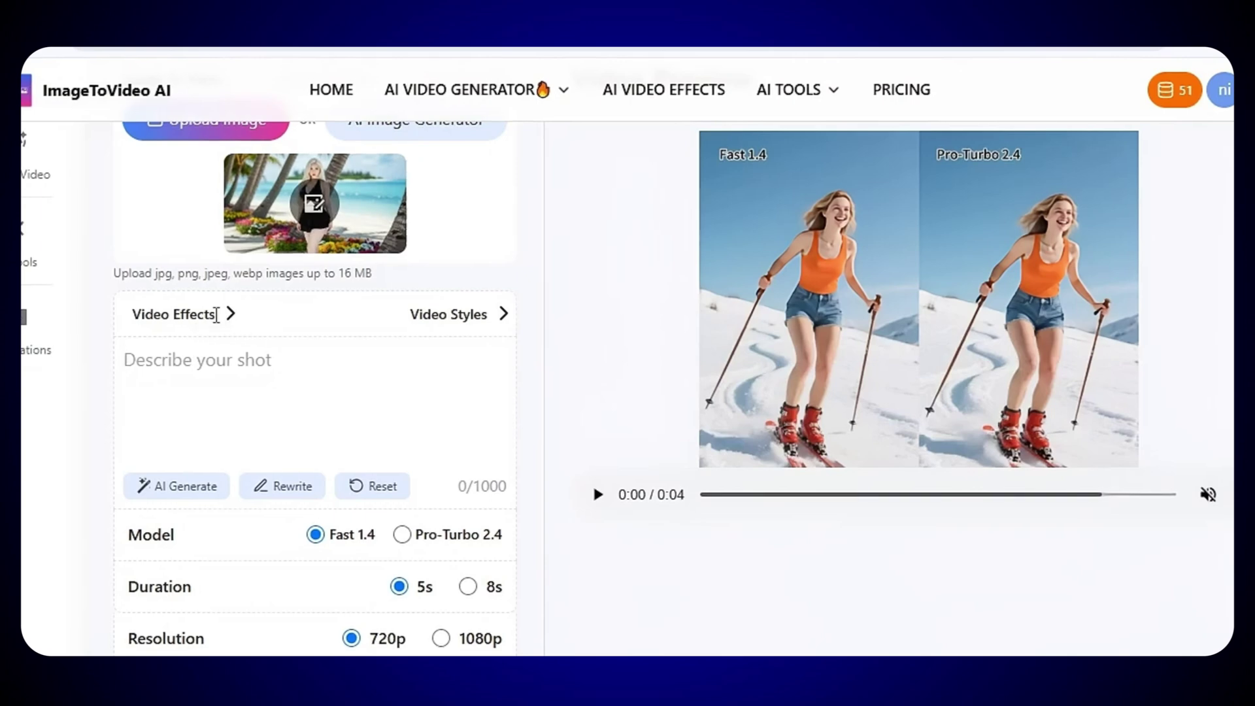
- Apply the AI Alluring Dance effect to fill the description with its 253-character dance prompt
left_click(217, 316)
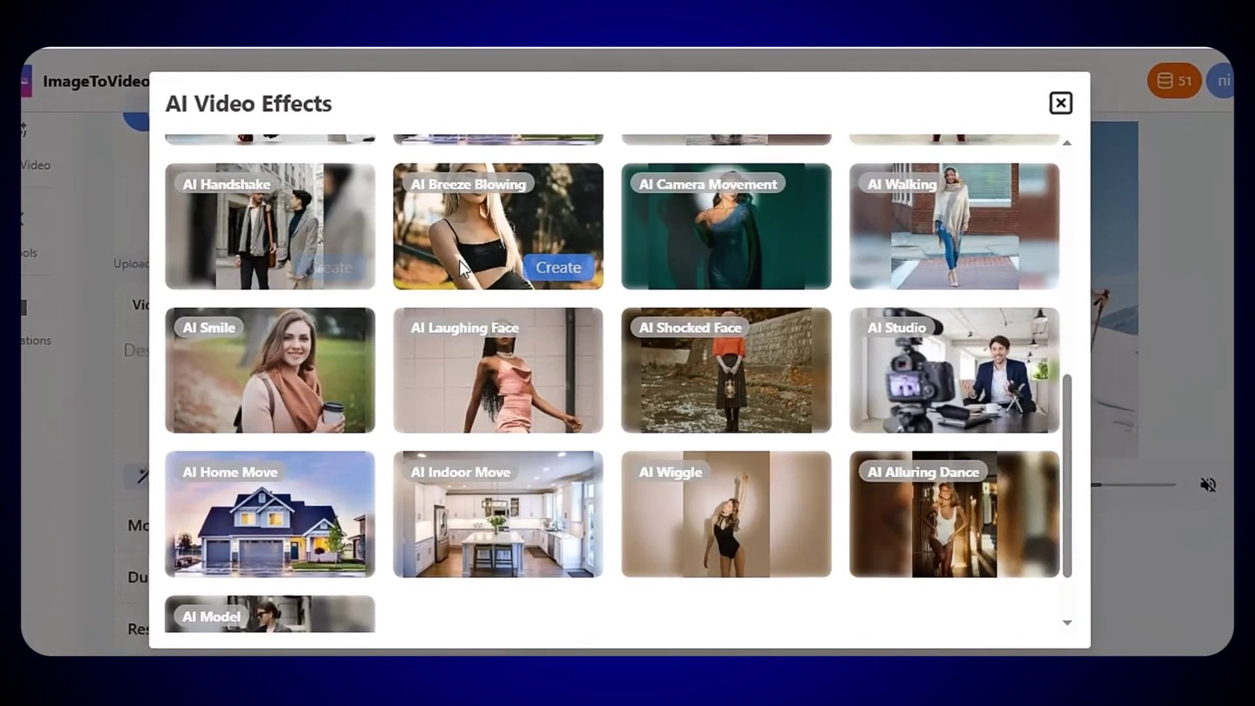
scroll(1016, 517, "down", 1)
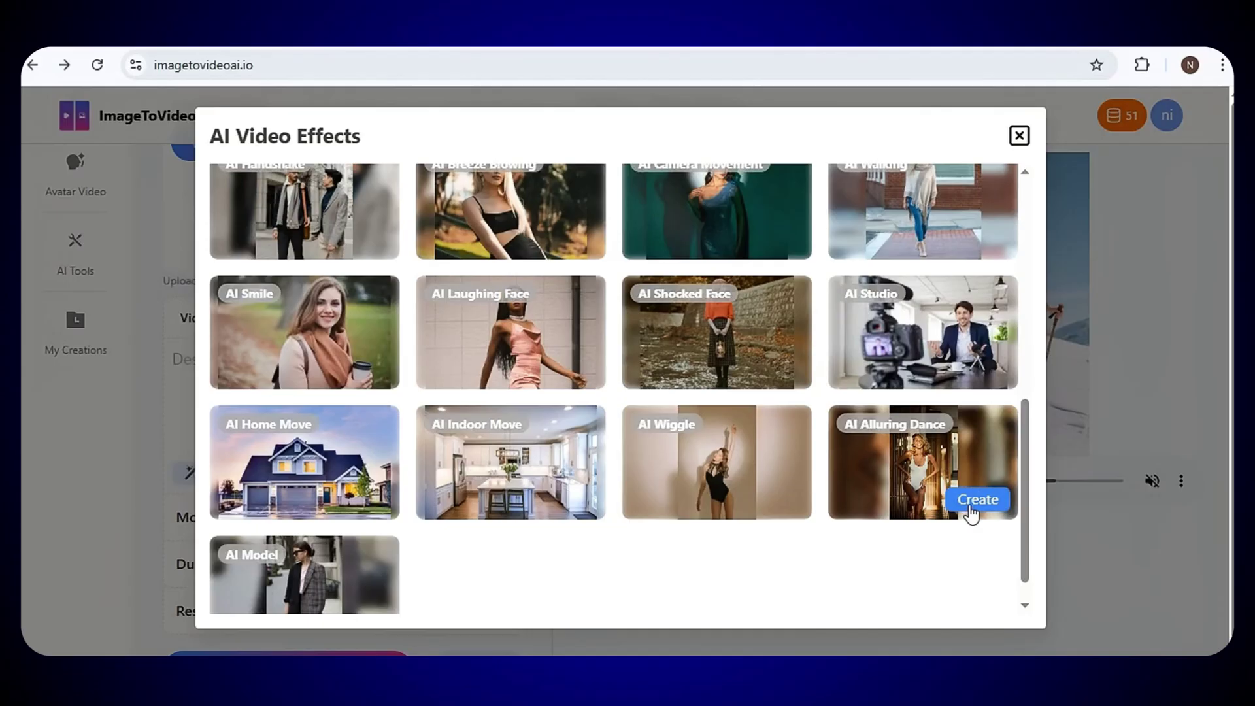
left_click(974, 504)
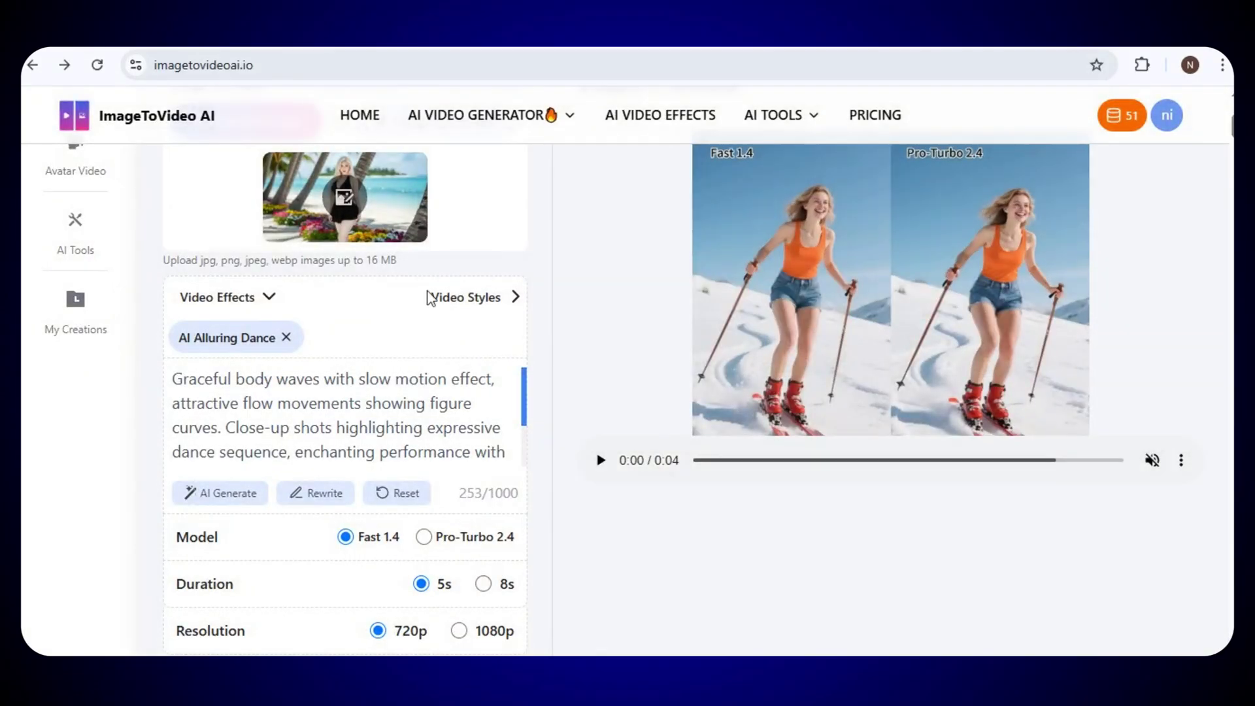
- Append the Close Up camera style to the description and set resolution to 1080p (6 credits)
left_click(473, 300)
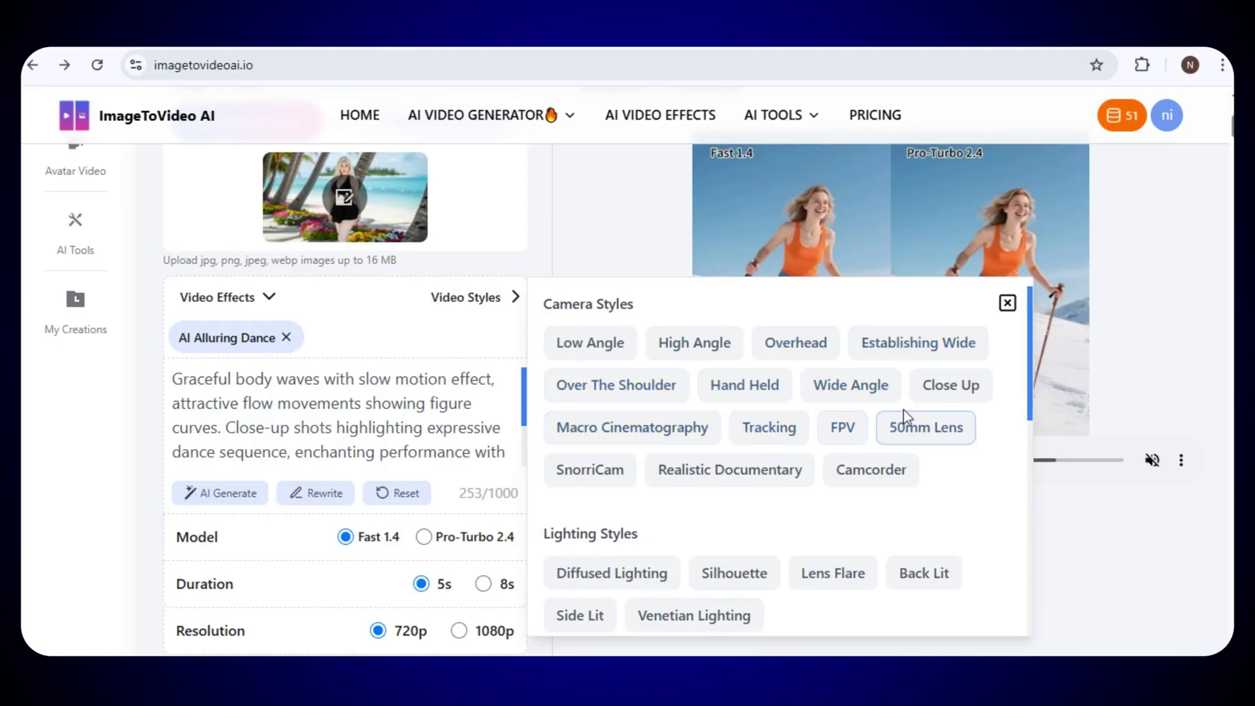
left_click(957, 395)
scroll(363, 492, "down", 1)
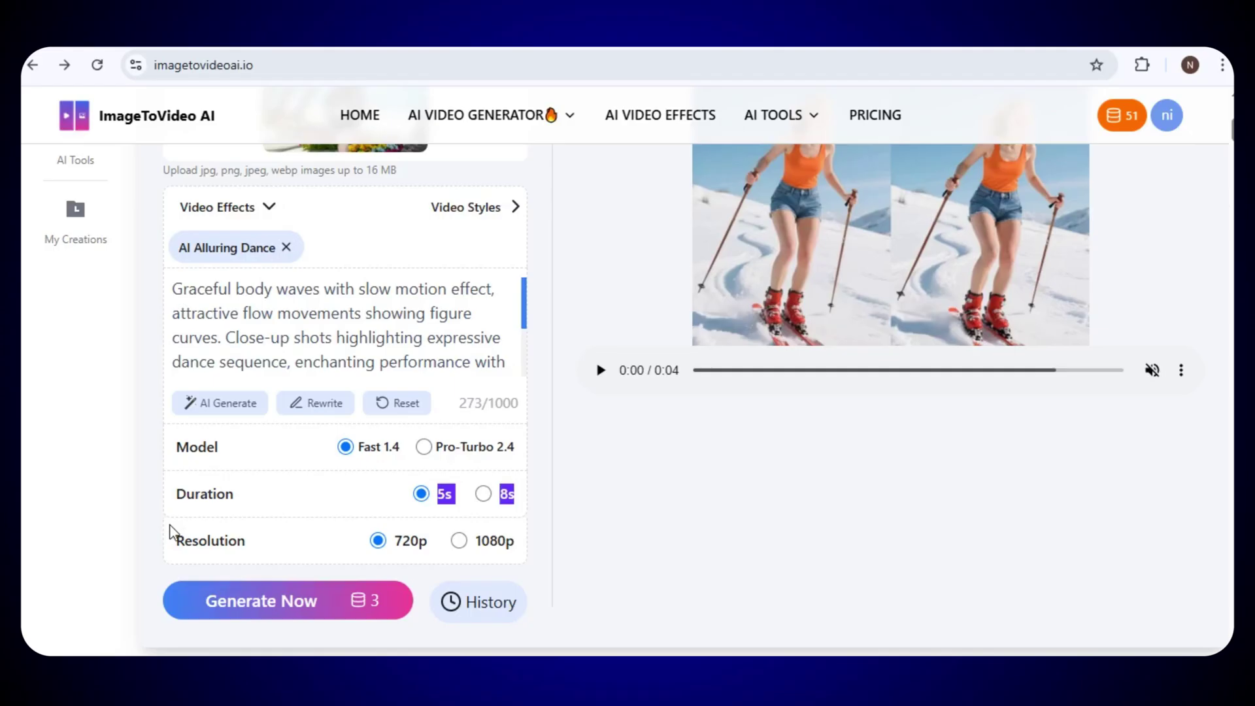
left_click(225, 545)
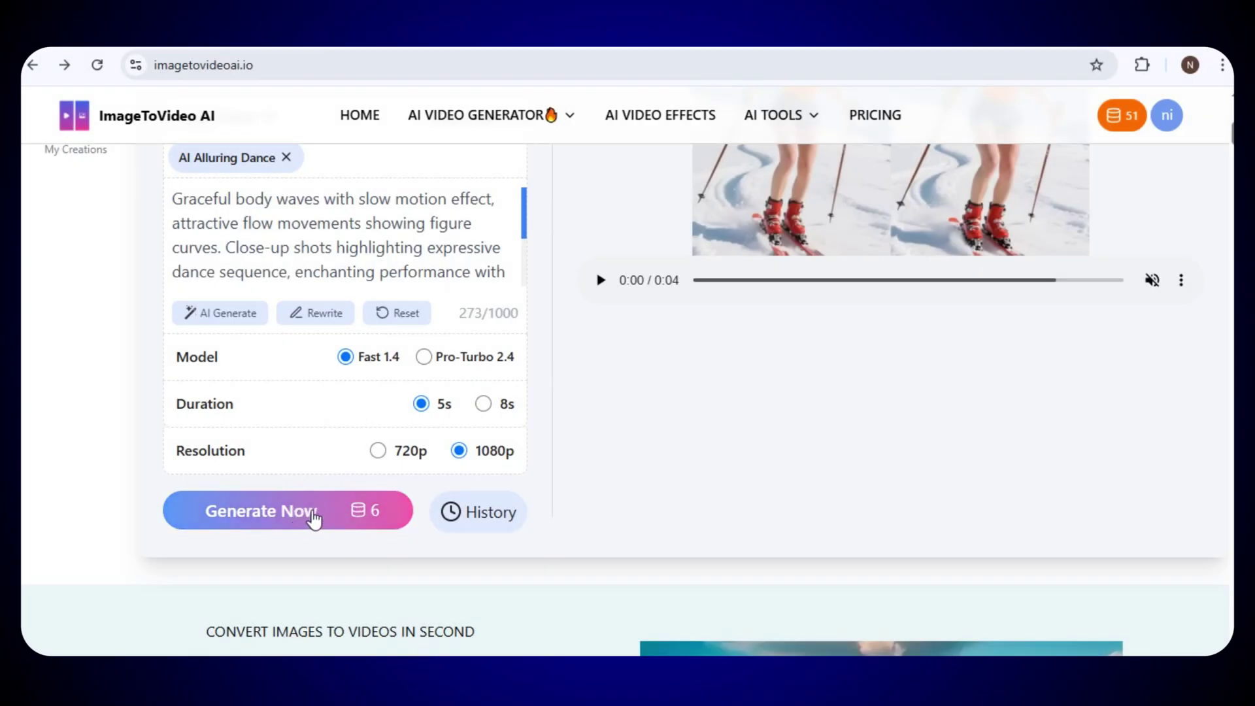
- Generate the Alluring Dance video from the beach photo, leaving 39 credits
left_click(314, 519)
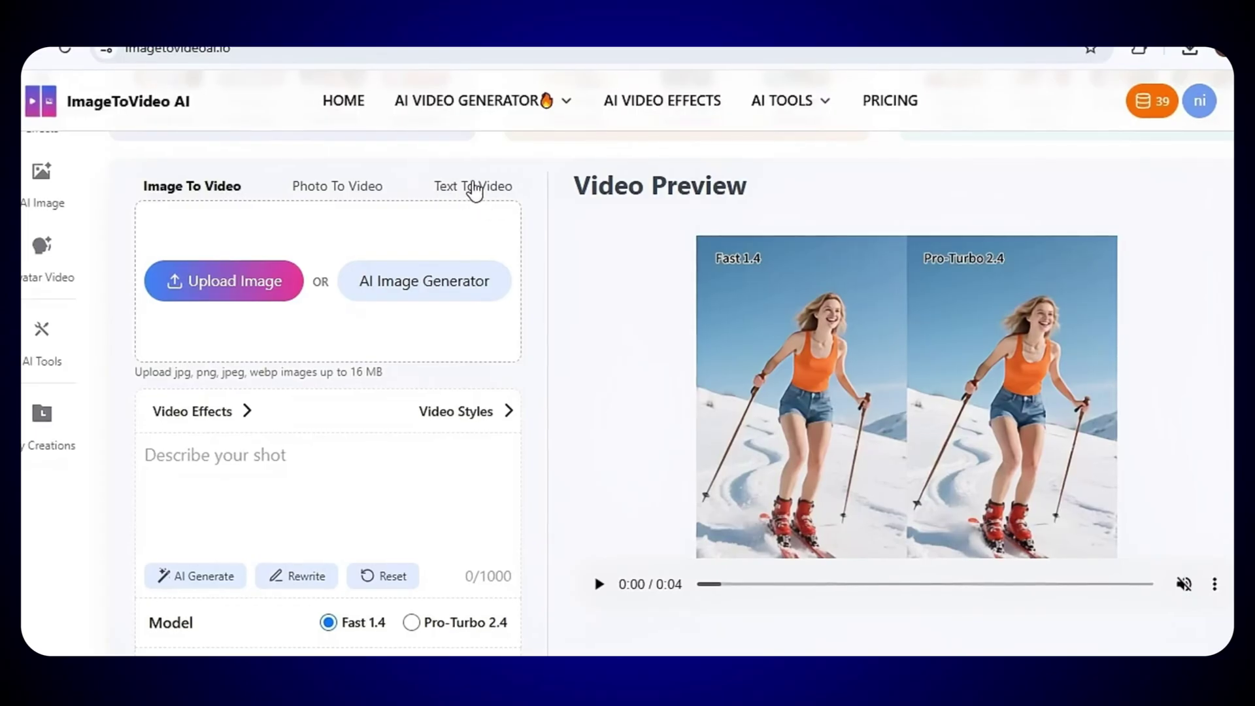
- Paste the flower-field girl description into the Text To Video prompt and generate a 4s 16:9 video
left_click(472, 189)
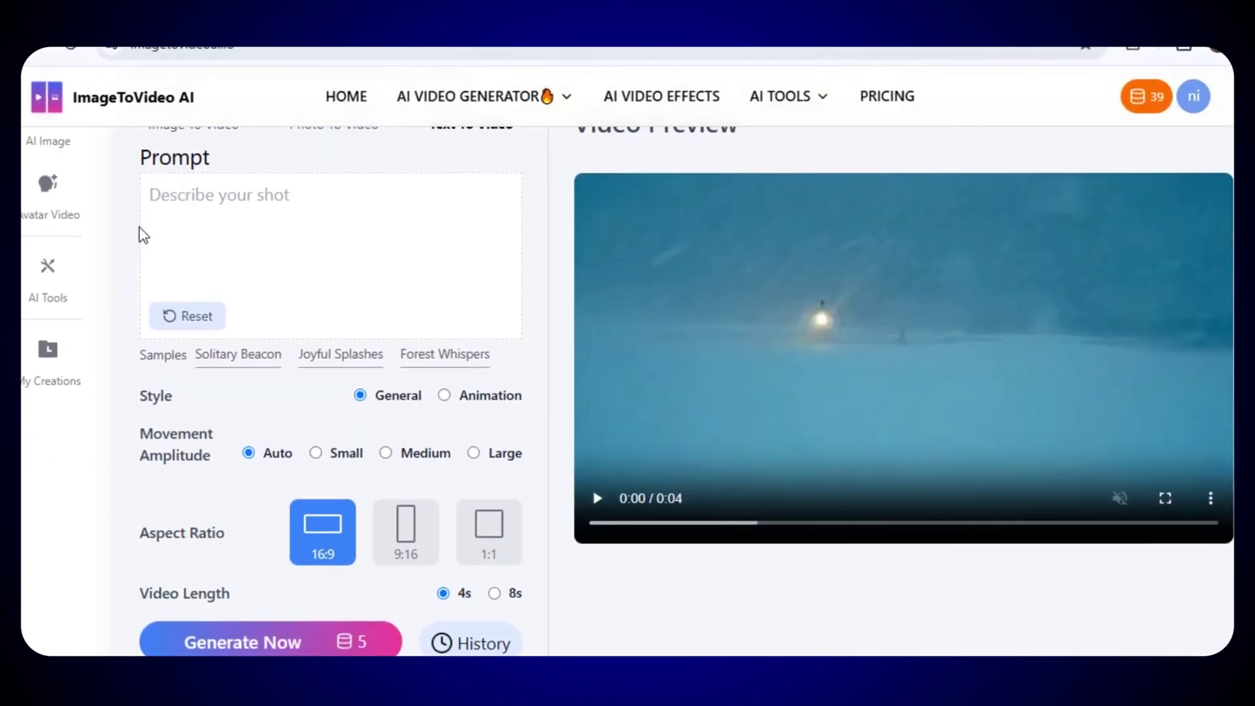
left_click(218, 210)
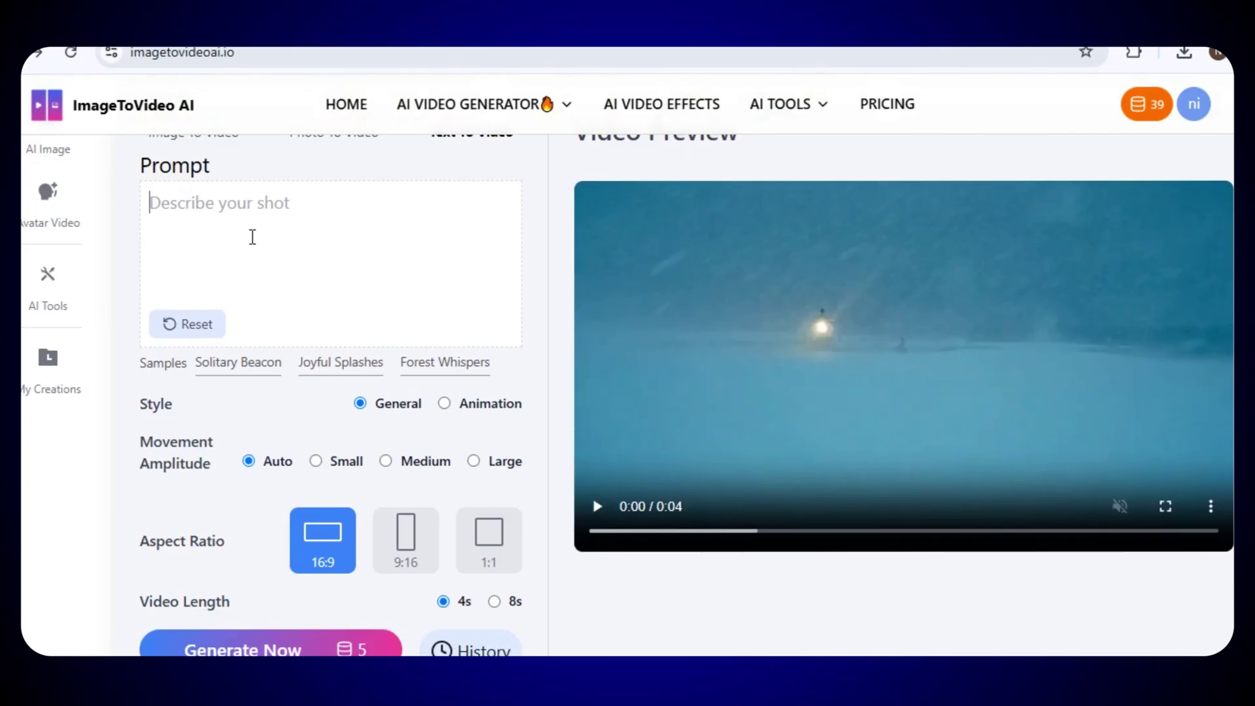
right_click(252, 240)
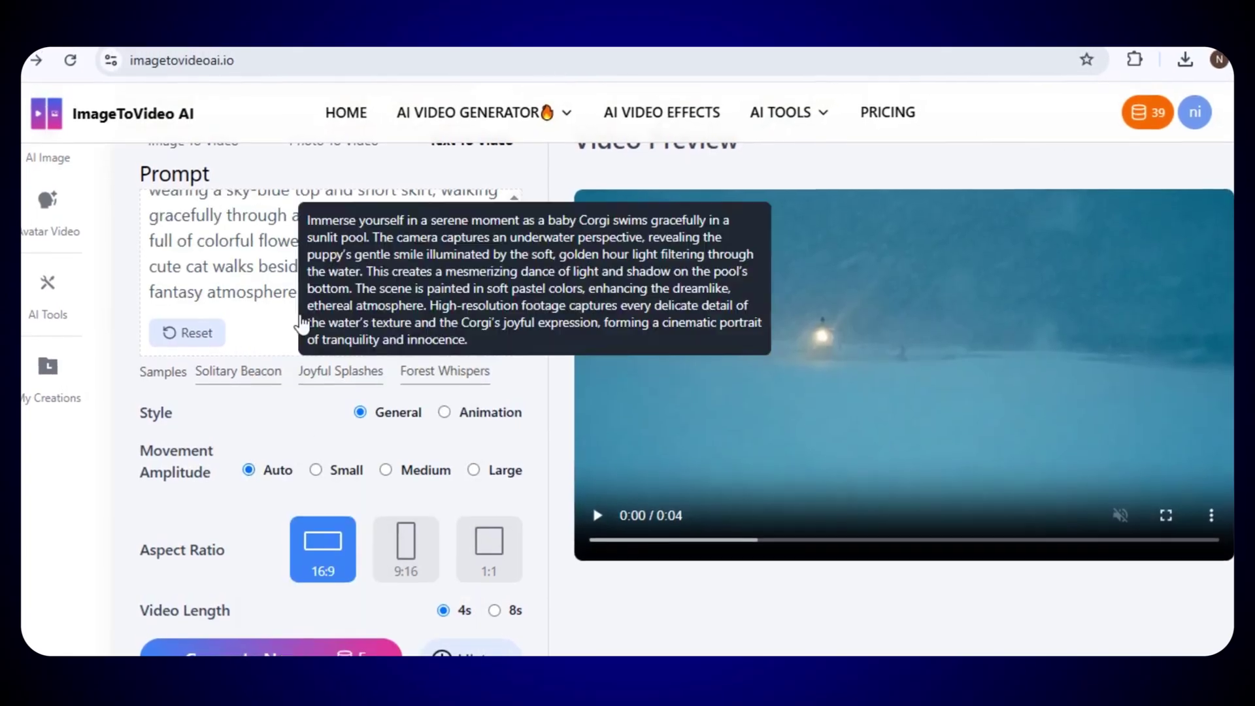
scroll(280, 359, "down", 2)
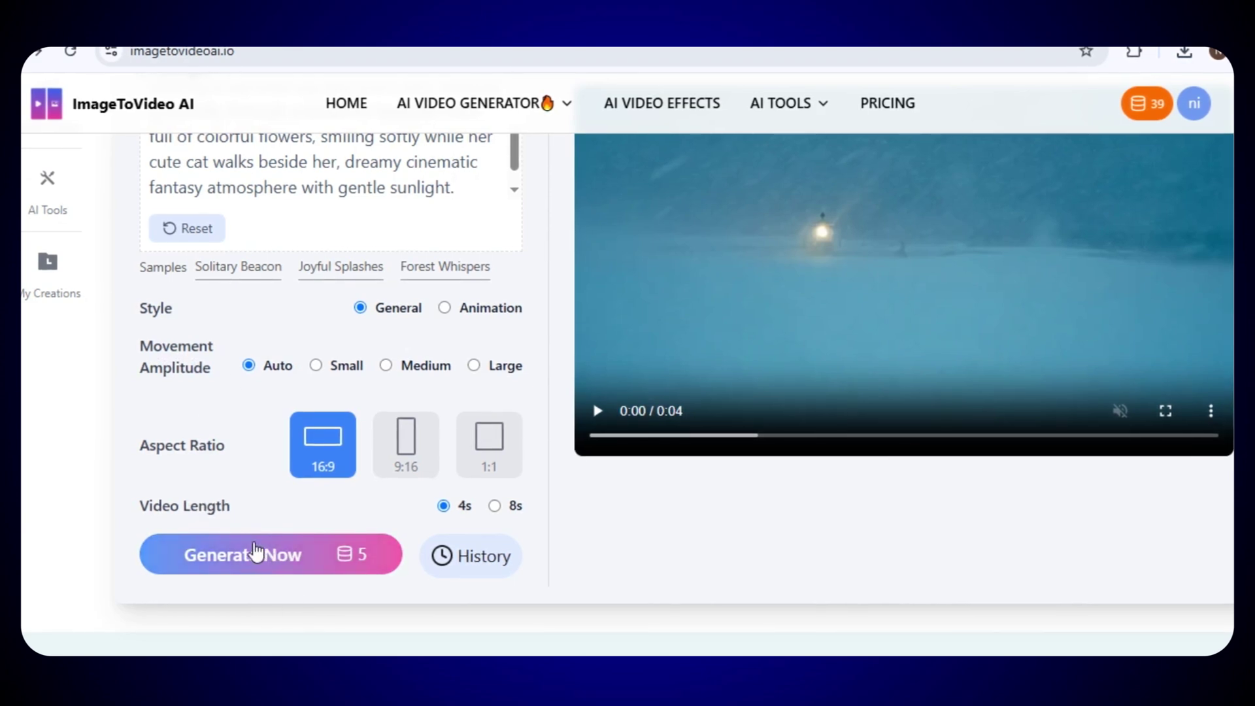
left_click(271, 566)
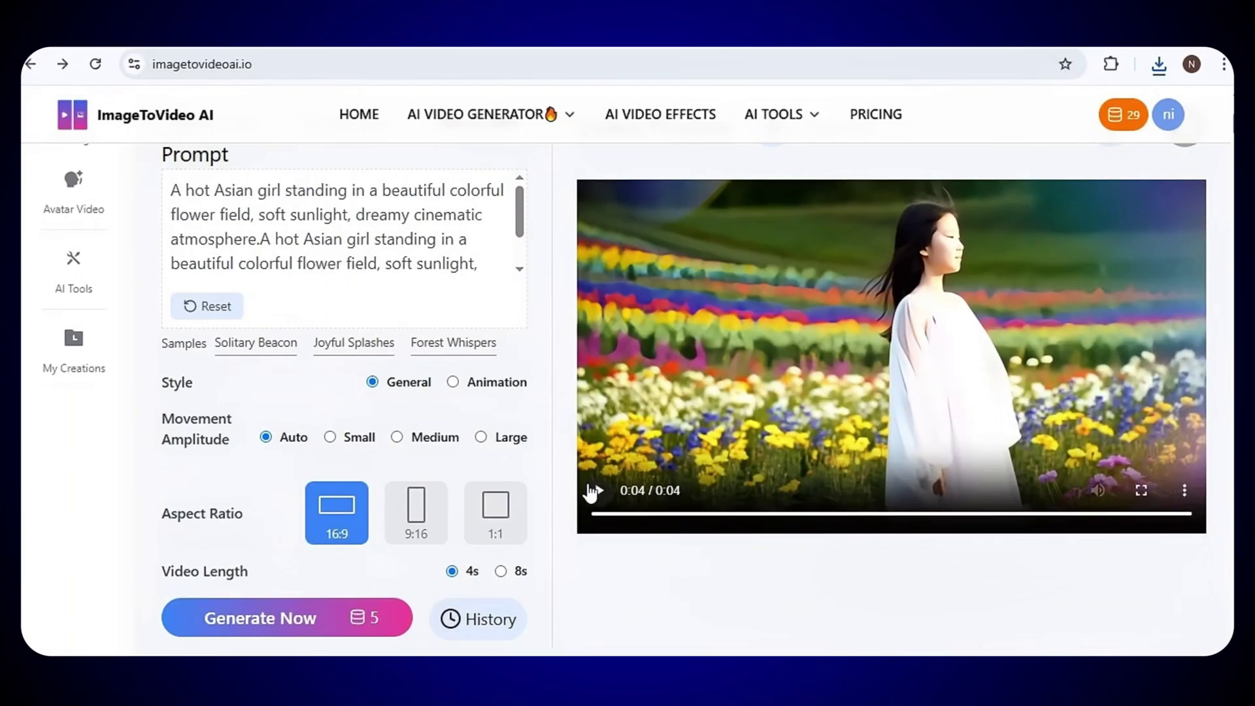
left_click(592, 491)
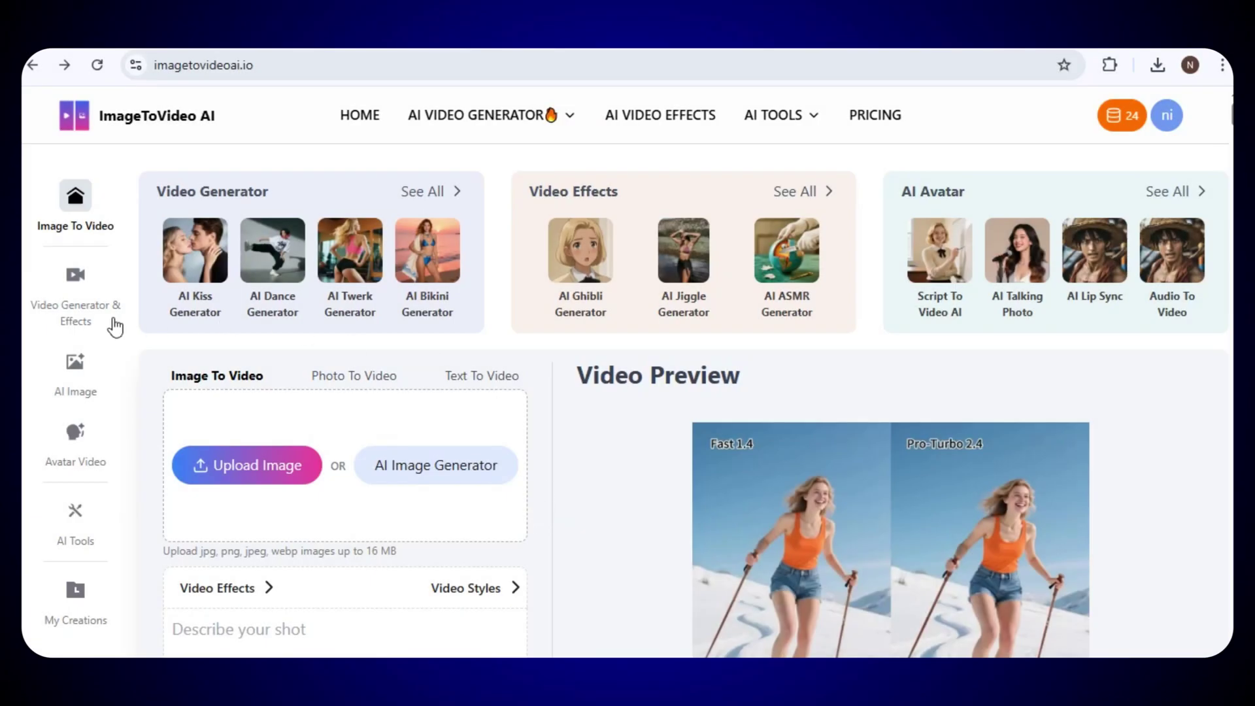
- Open the AI Kiss generator with the Kissing style in single-image upload mode
left_click(76, 313)
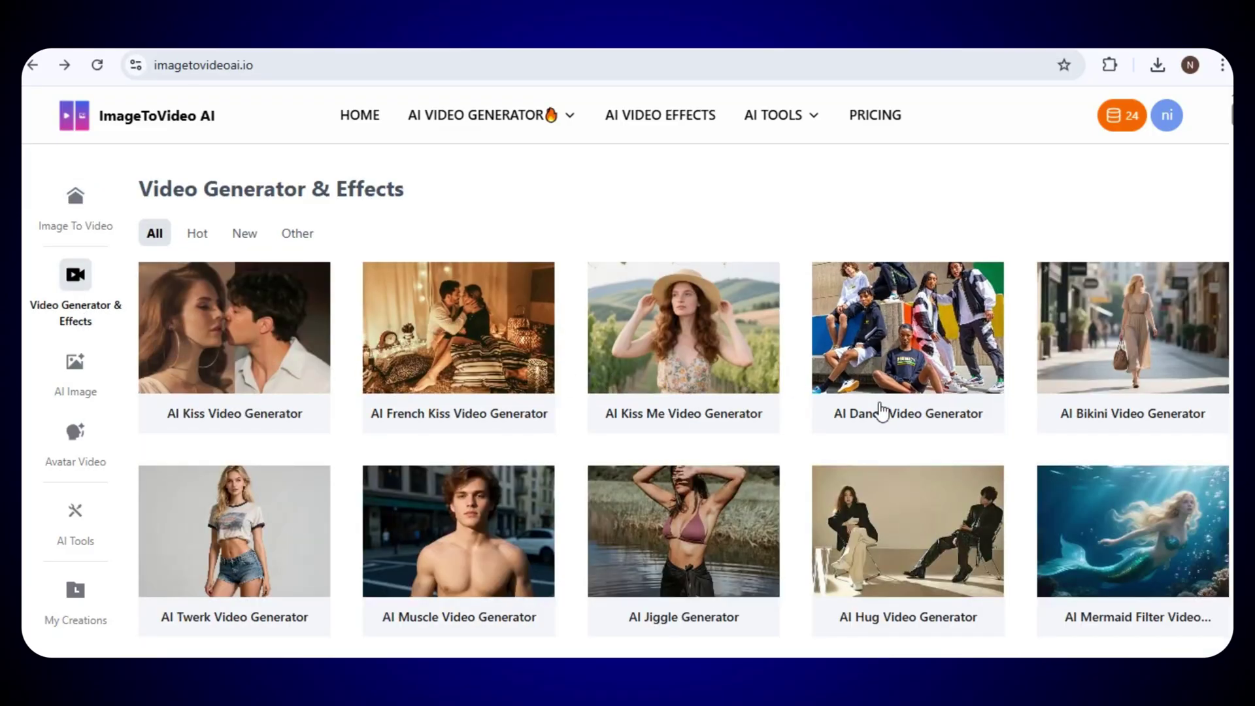
scroll(882, 412, "down", 4)
scroll(883, 412, "down", 1)
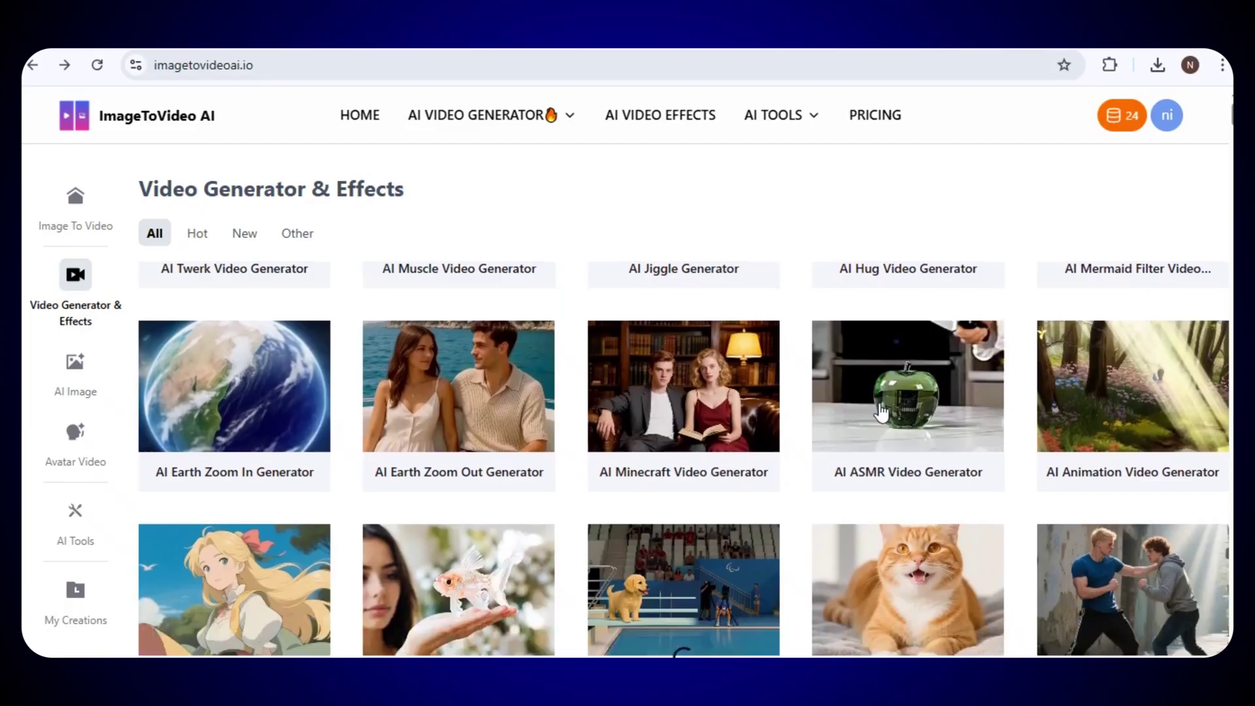
scroll(489, 379, "up", 4)
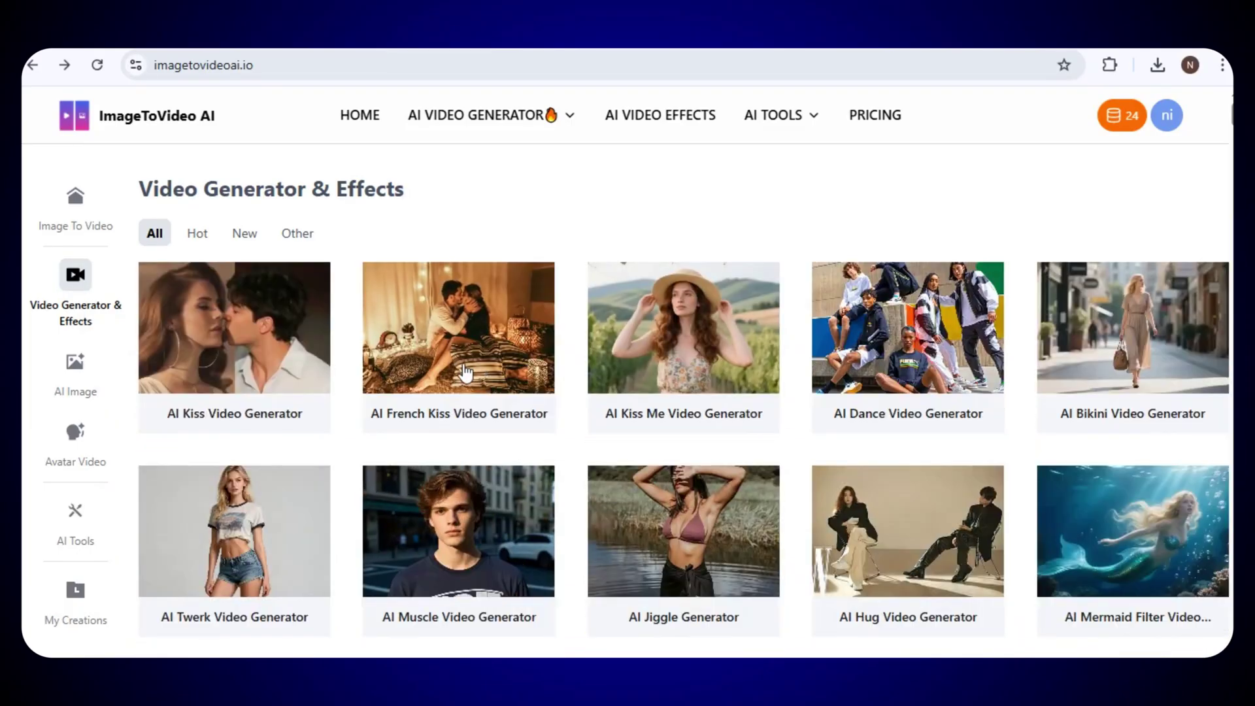
left_click(224, 368)
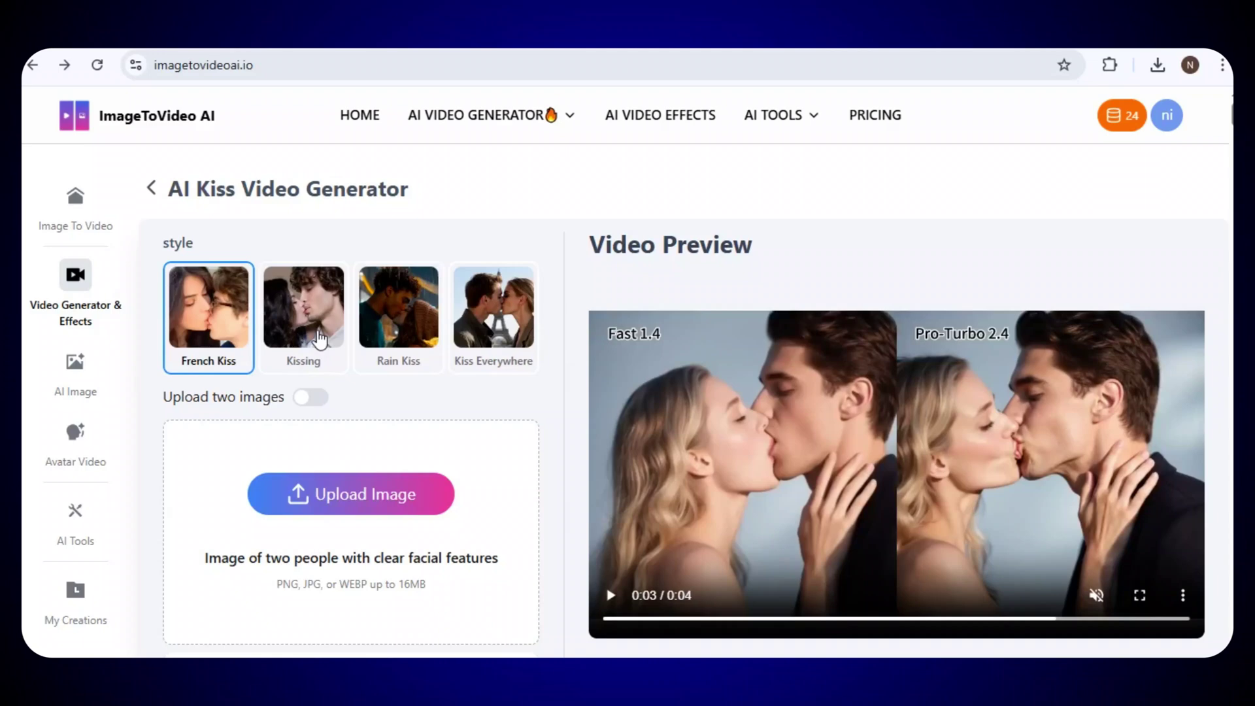
left_click(318, 335)
scroll(333, 376, "down", 1)
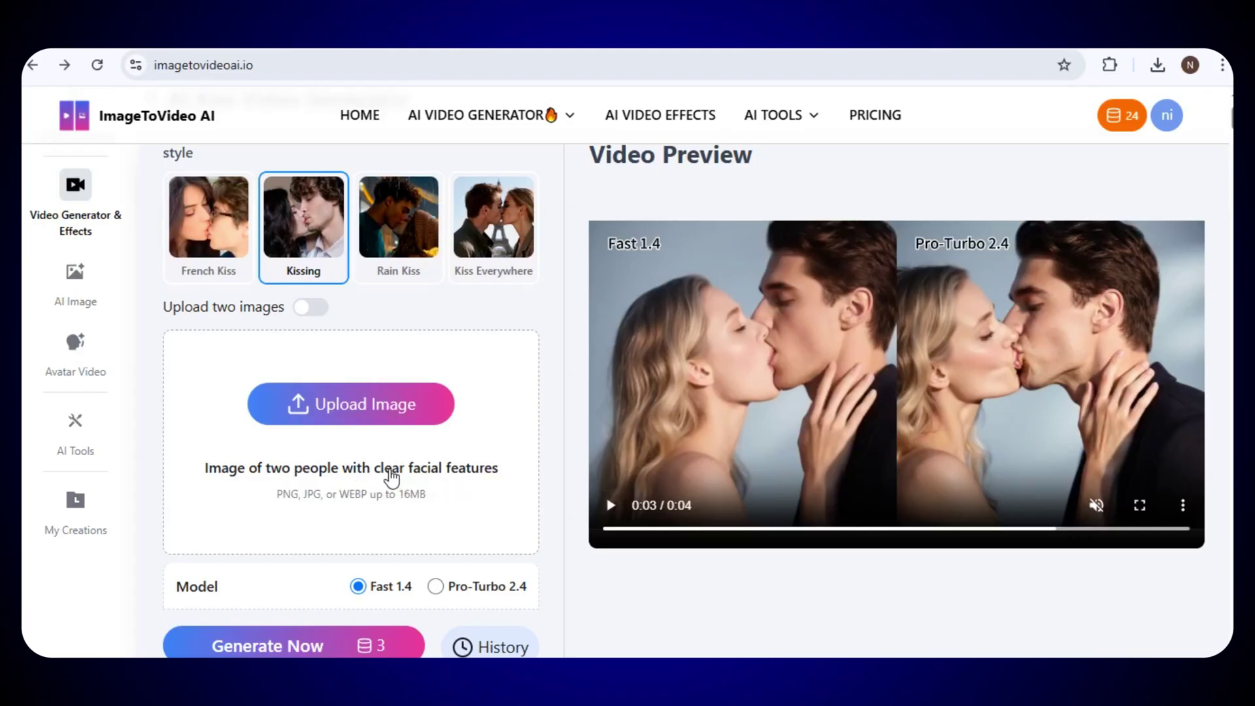
left_click_drag(161, 310, 309, 316)
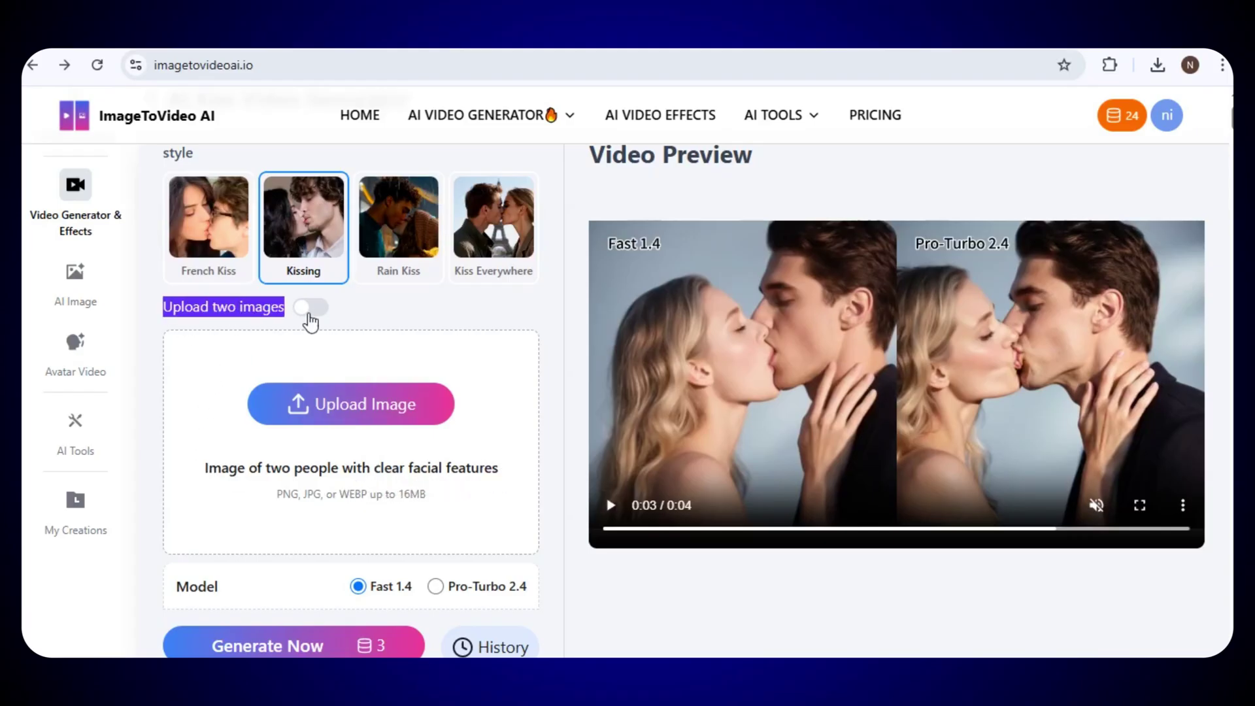
left_click(319, 311)
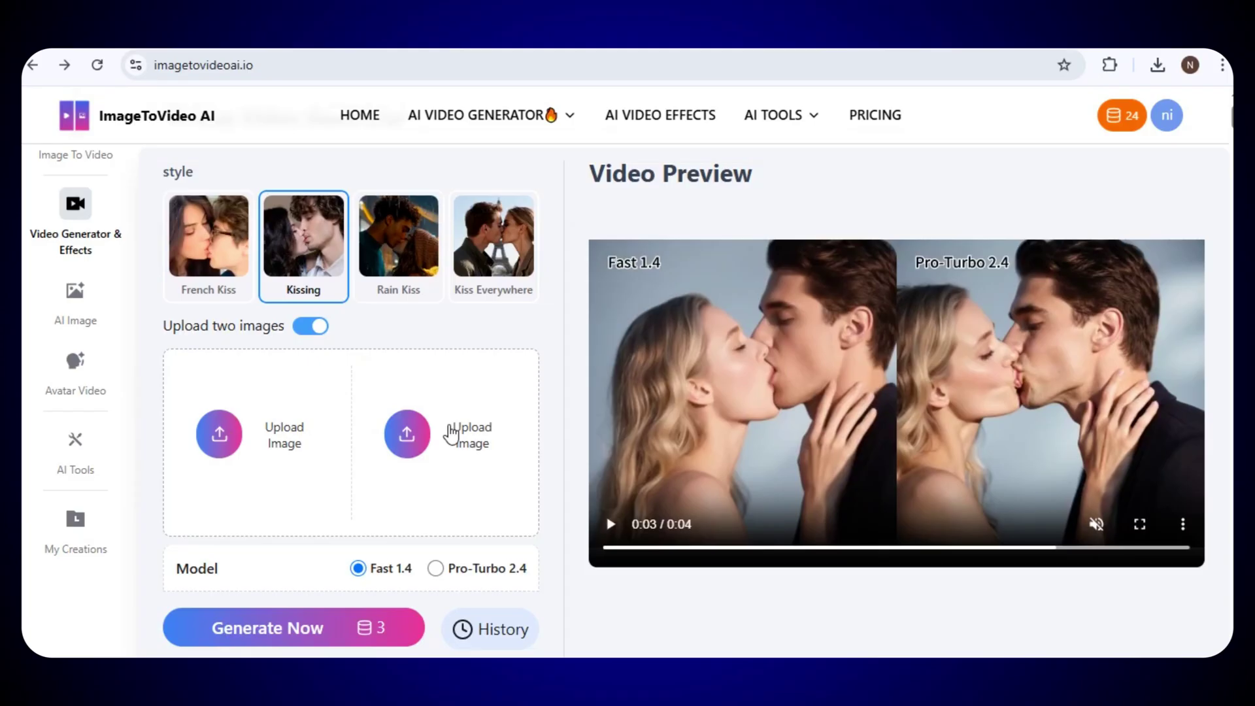
scroll(316, 409, "down", 2)
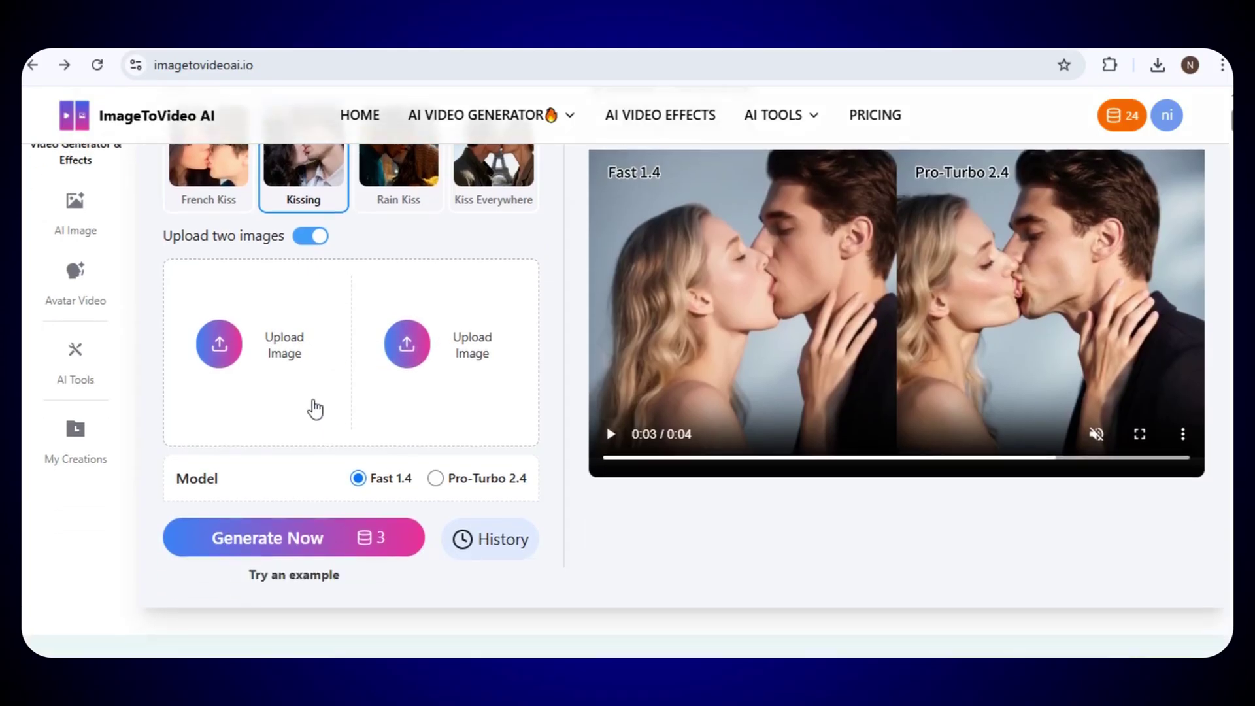
left_click(301, 244)
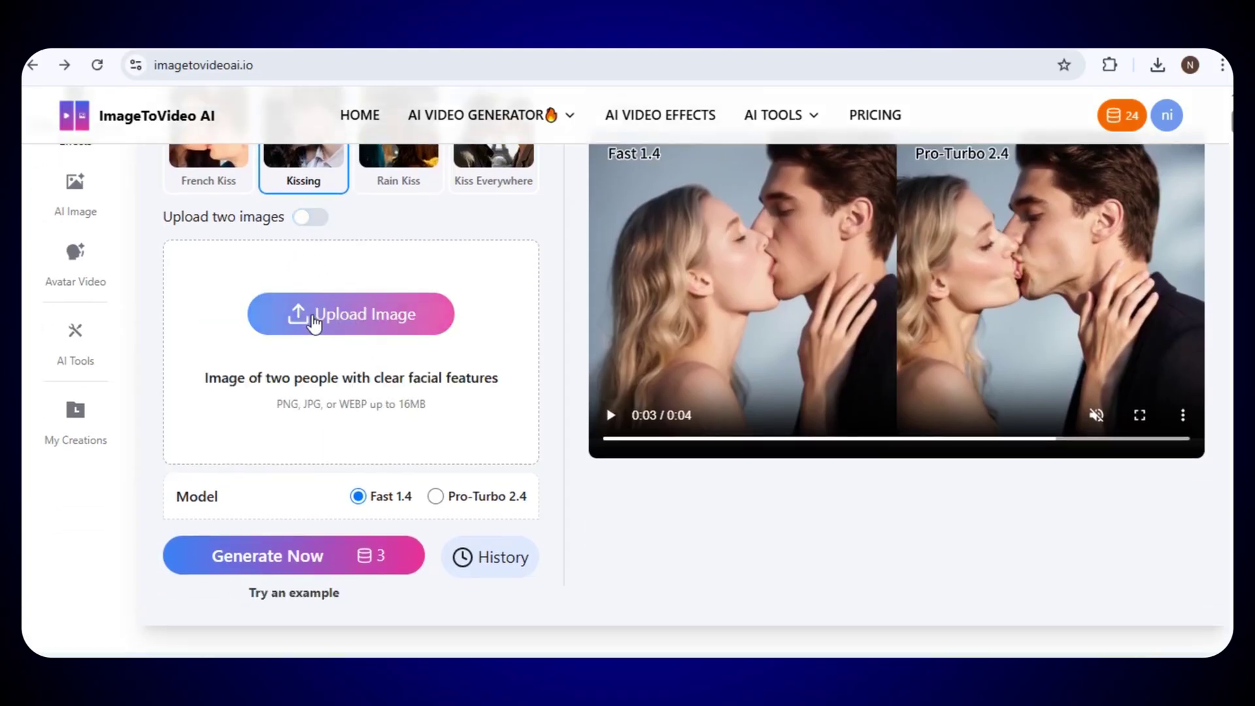
- Upload the poolside couple photo from Downloads and generate the kiss video
left_click(365, 316)
left_click(265, 335)
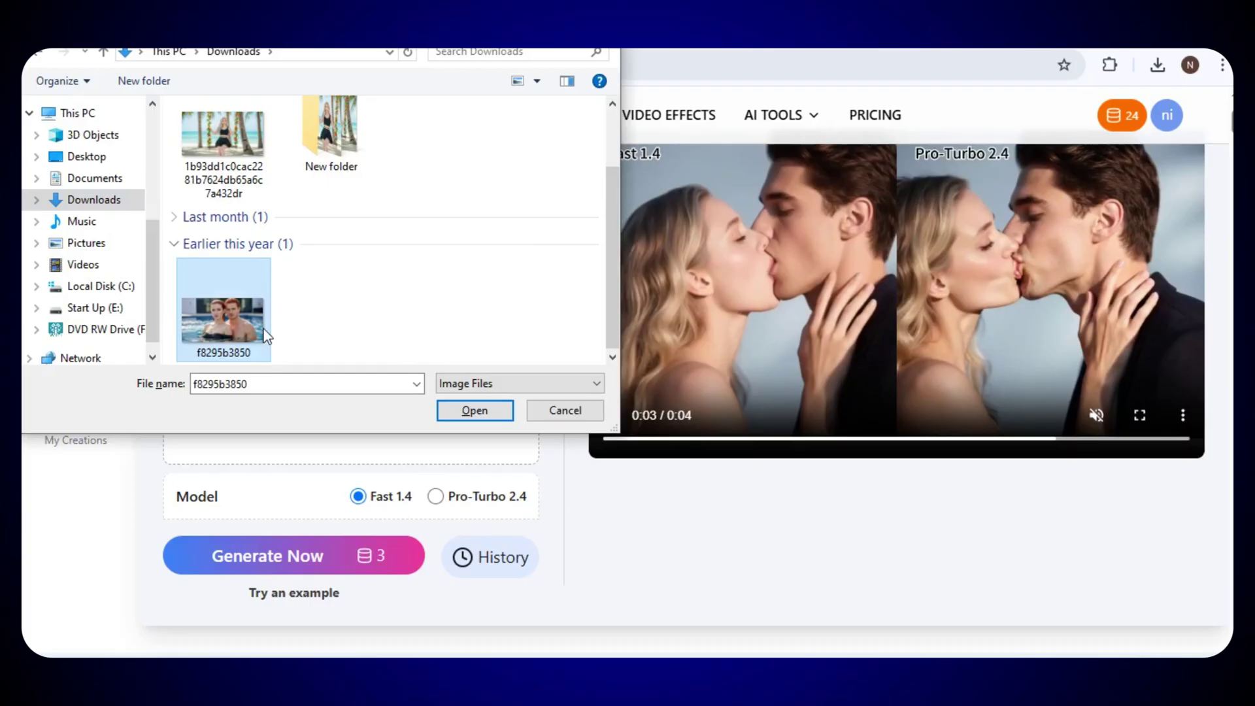
left_click(468, 411)
scroll(288, 481, "down", 2)
left_click(288, 480)
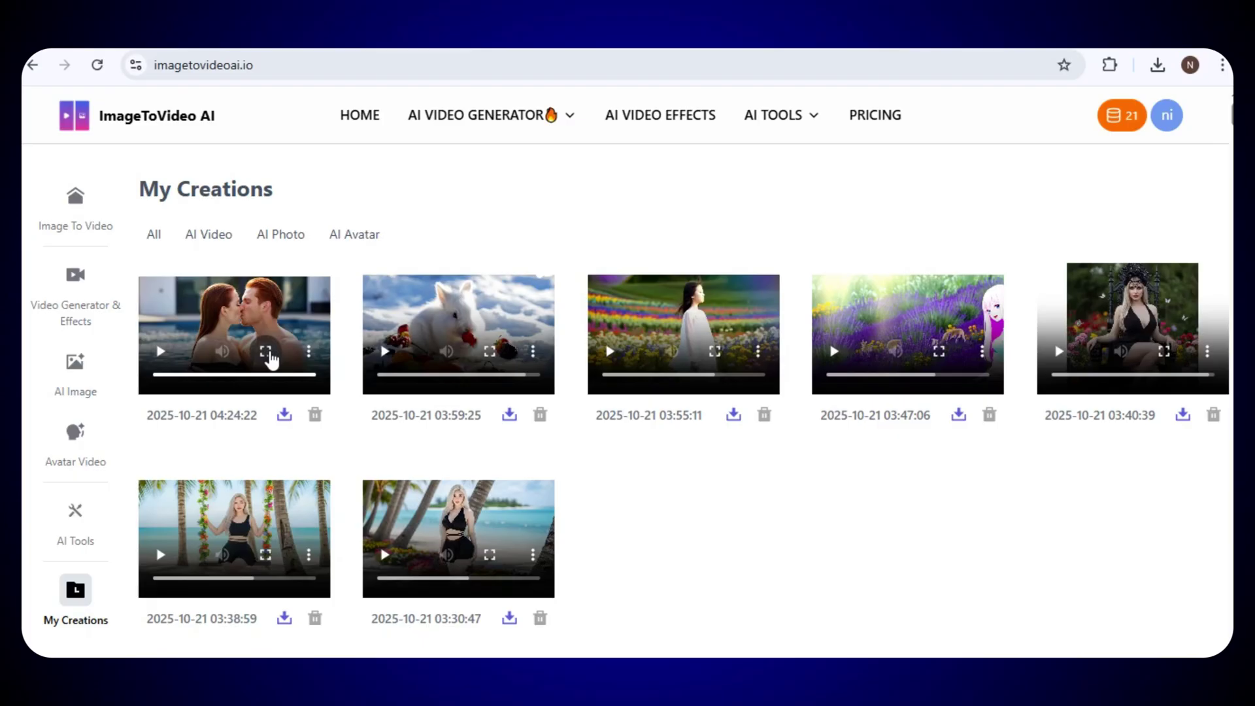
- Play the newest kiss video in My Creations full screen
left_click(268, 354)
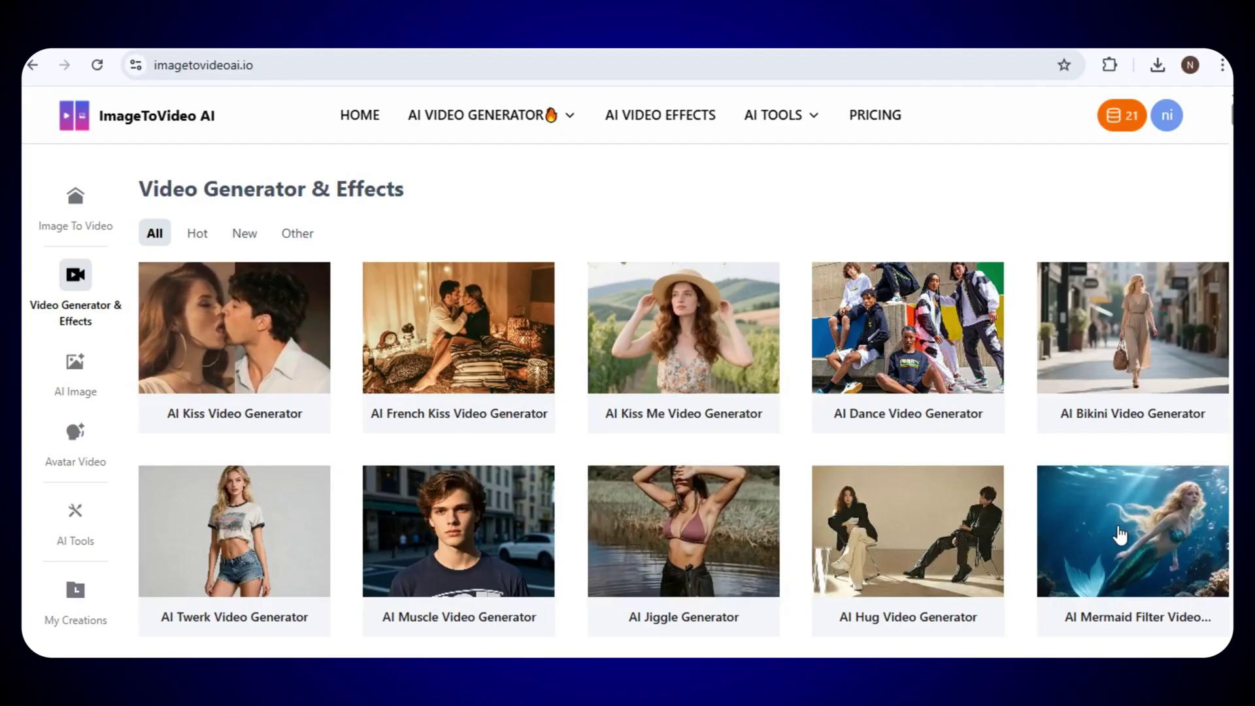
- Upload the pink-dress woman photo to AI Mermaid Filter and start the 3-credit generation
scroll(1119, 535, "down", 1)
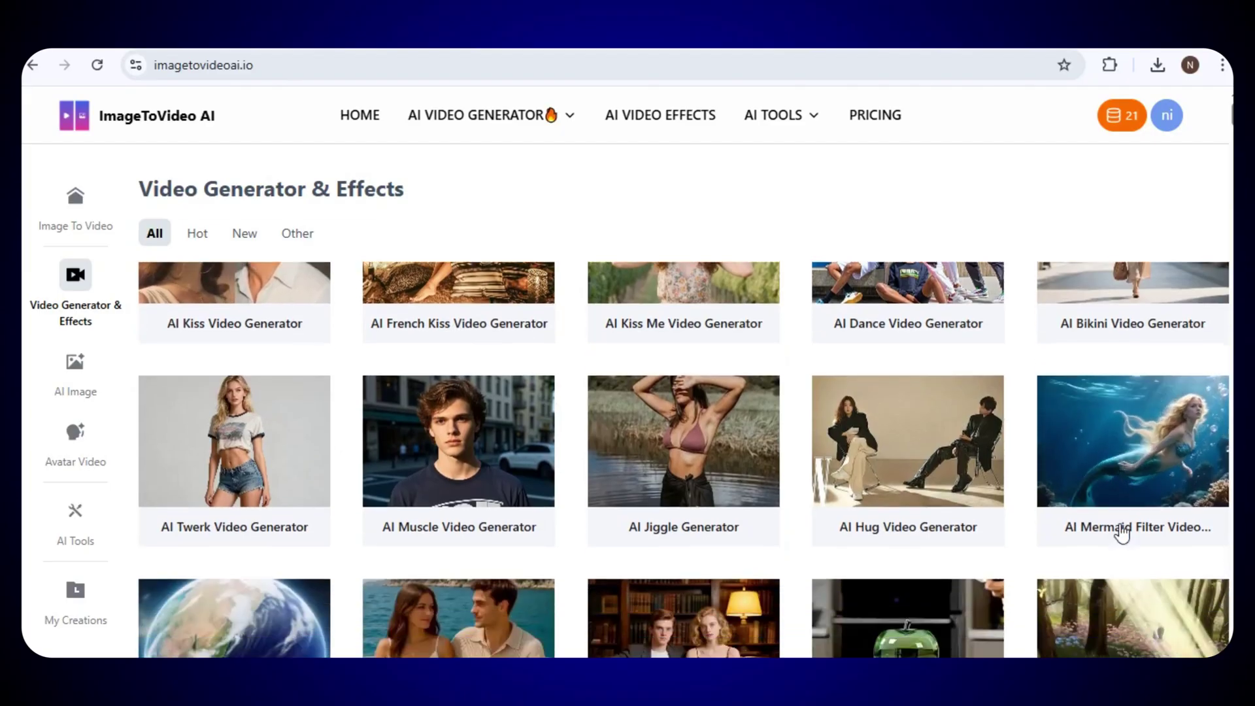
left_click(1095, 476)
left_click(362, 303)
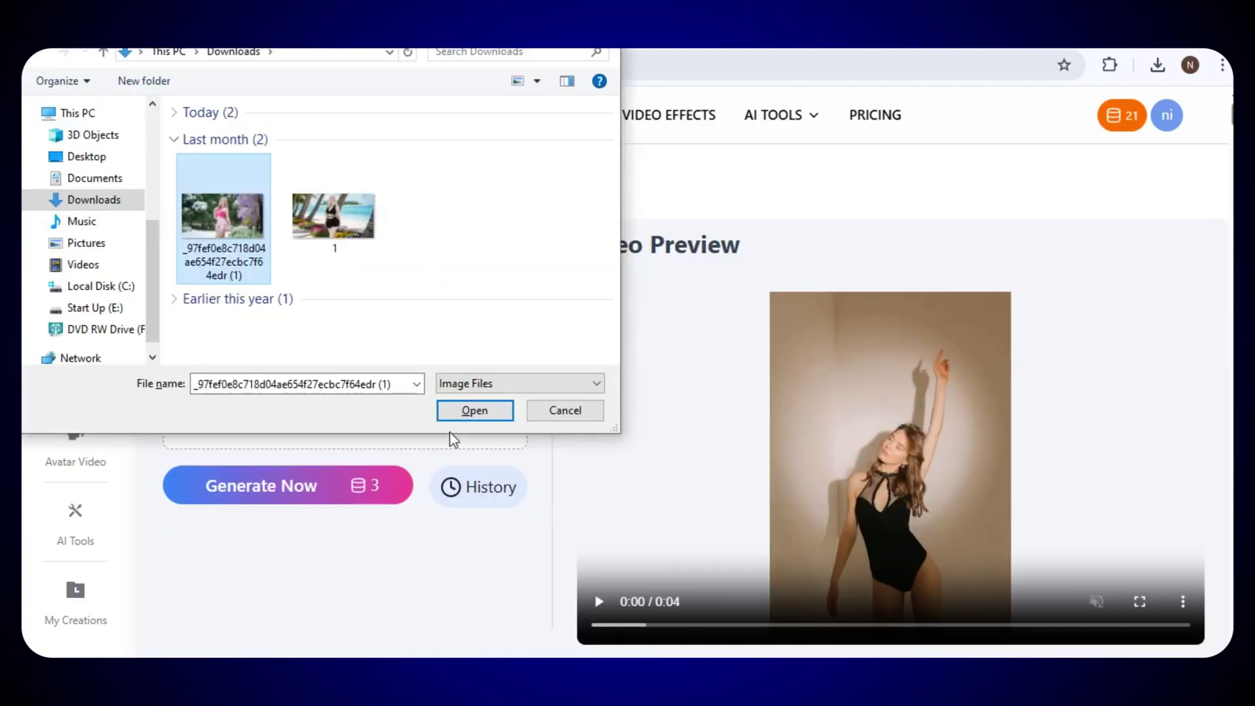
left_click(475, 411)
scroll(462, 422, "down", 1)
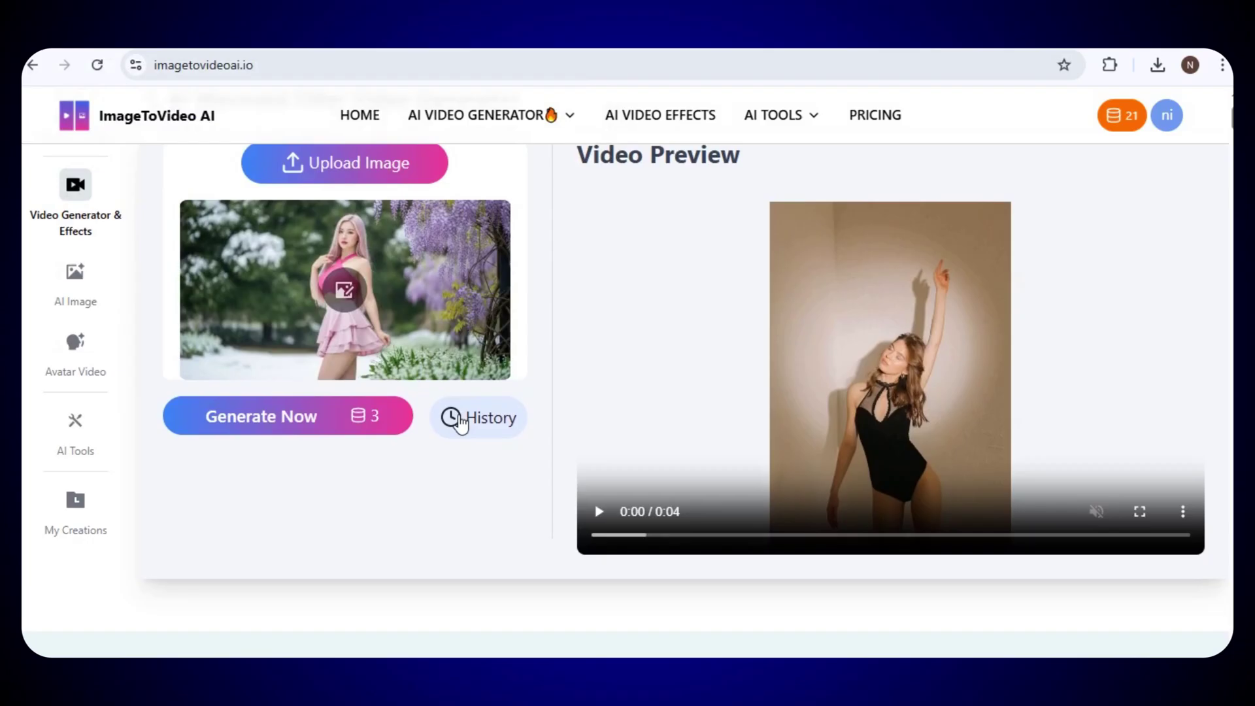
left_click(296, 412)
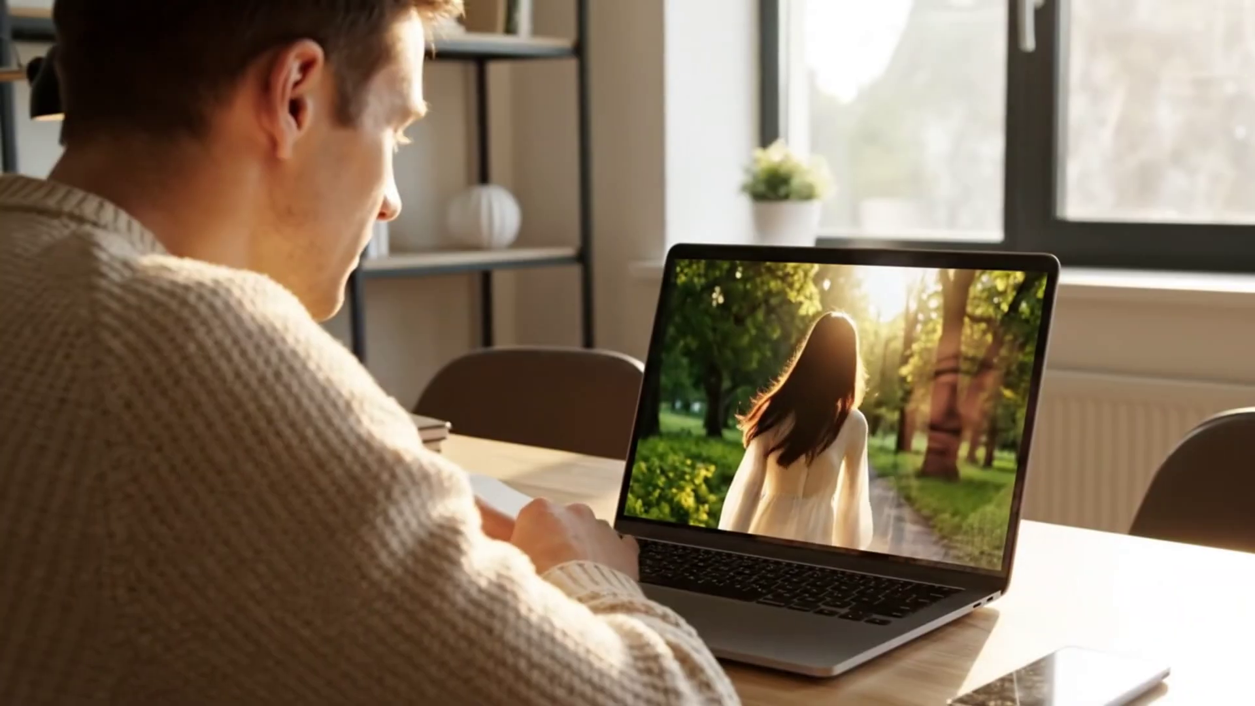